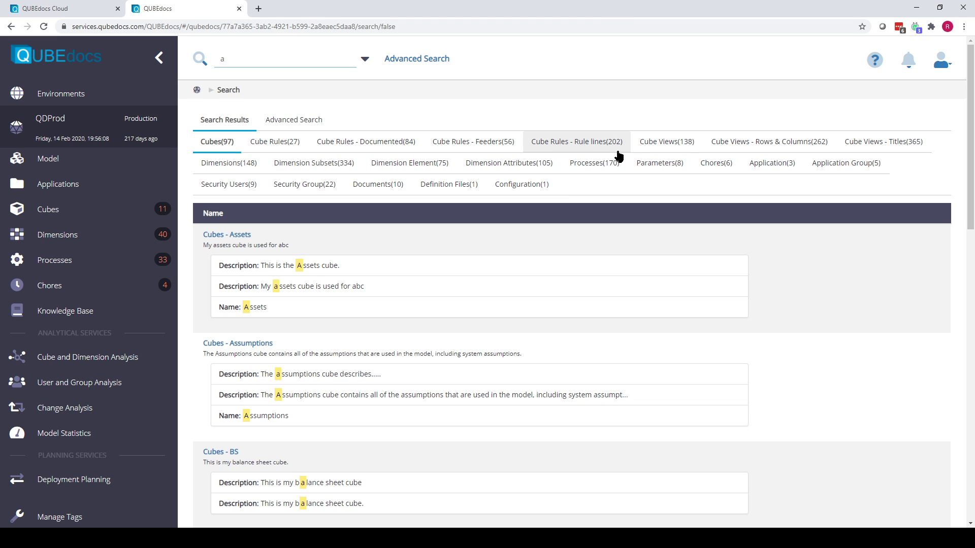
Search the model for "finyear" and view the matching cube rules
double_click(270, 62)
text(finyear)
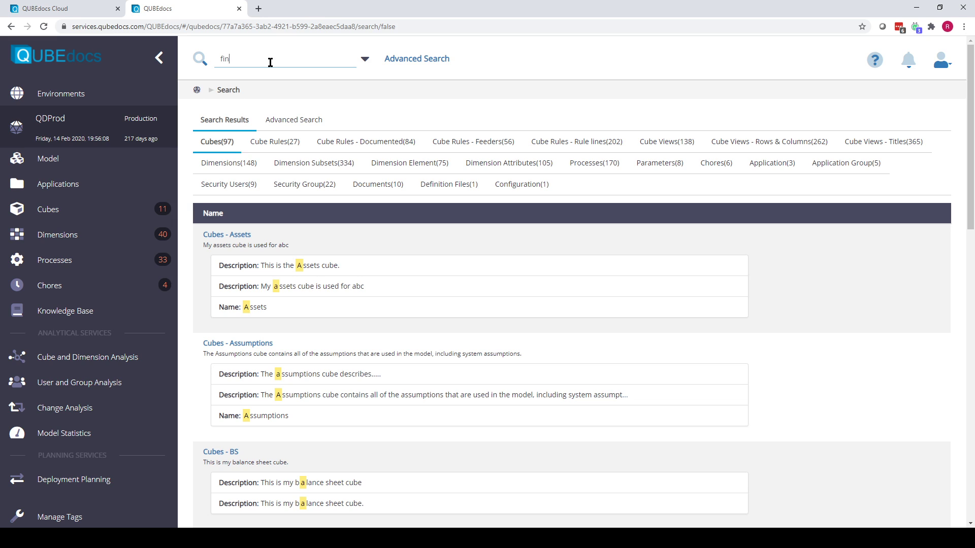
key(Return)
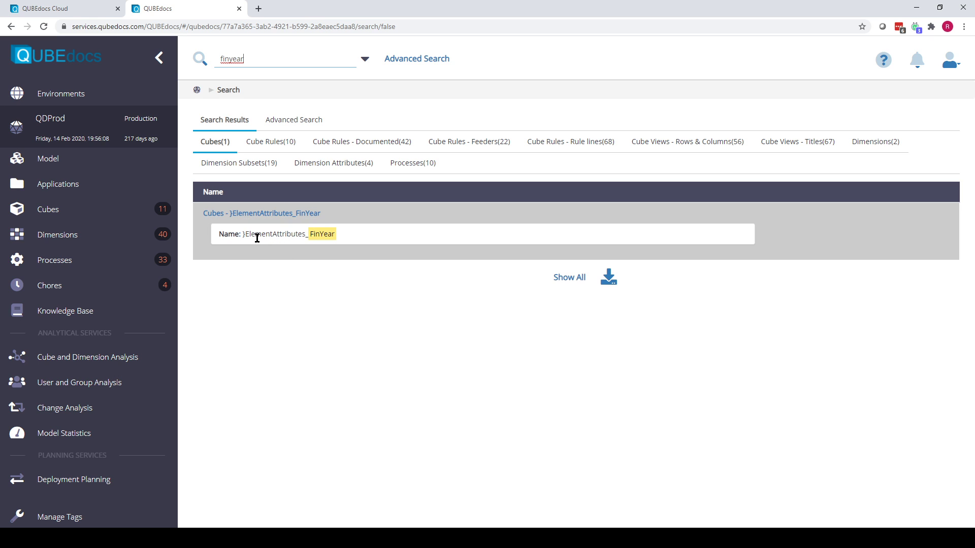
click(276, 147)
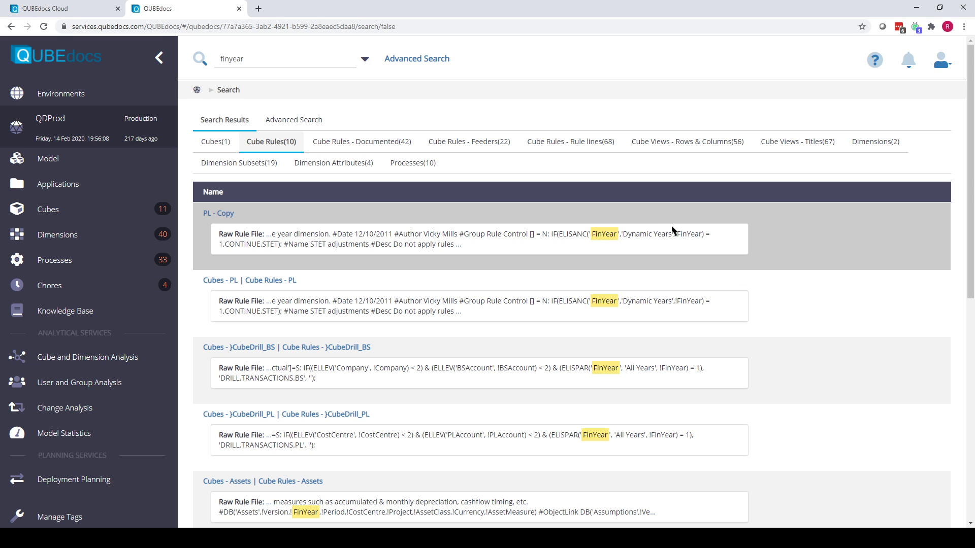
Open the advanced search, clear the "finyear" term, and restrict the query group to Processes with the sub-type Processes
click(408, 61)
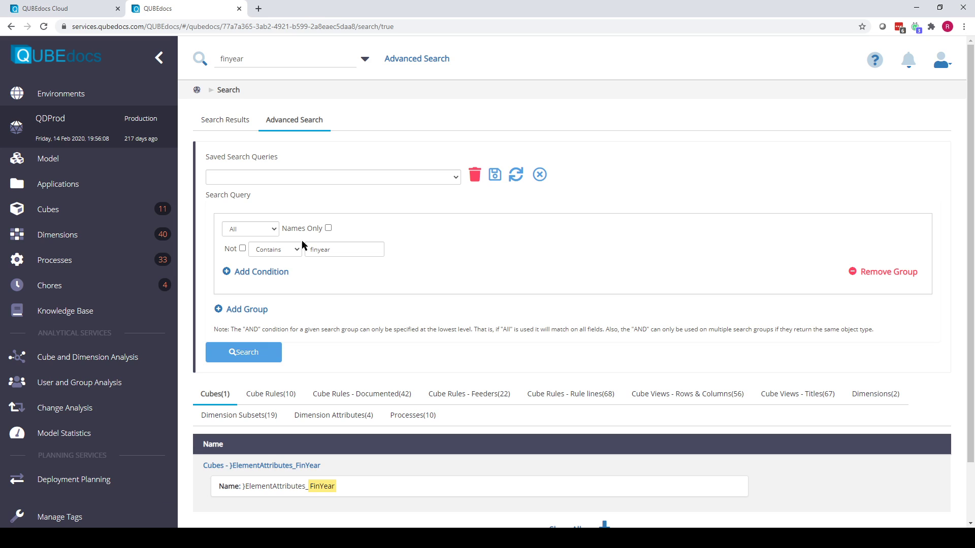
double_click(329, 246)
key(BackSpace)
click(269, 230)
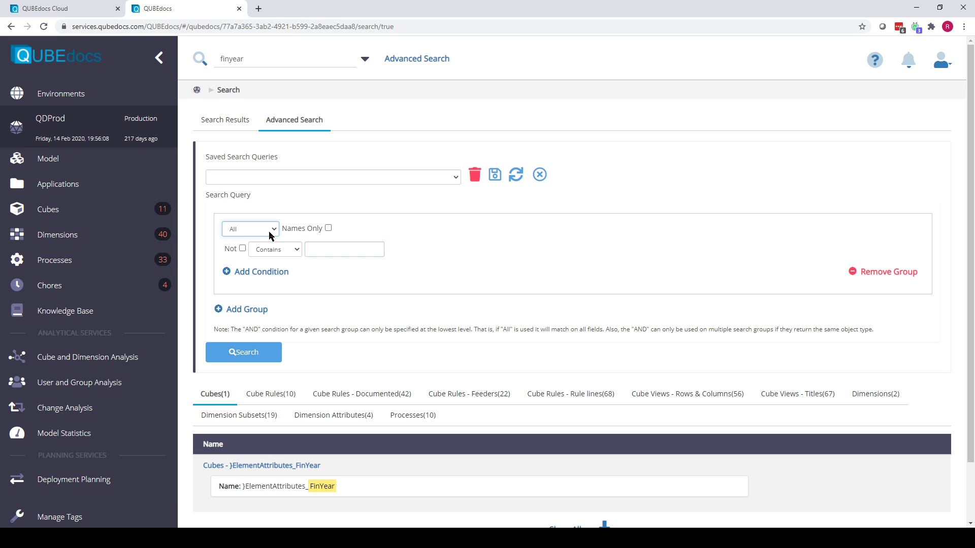
click(268, 272)
click(320, 230)
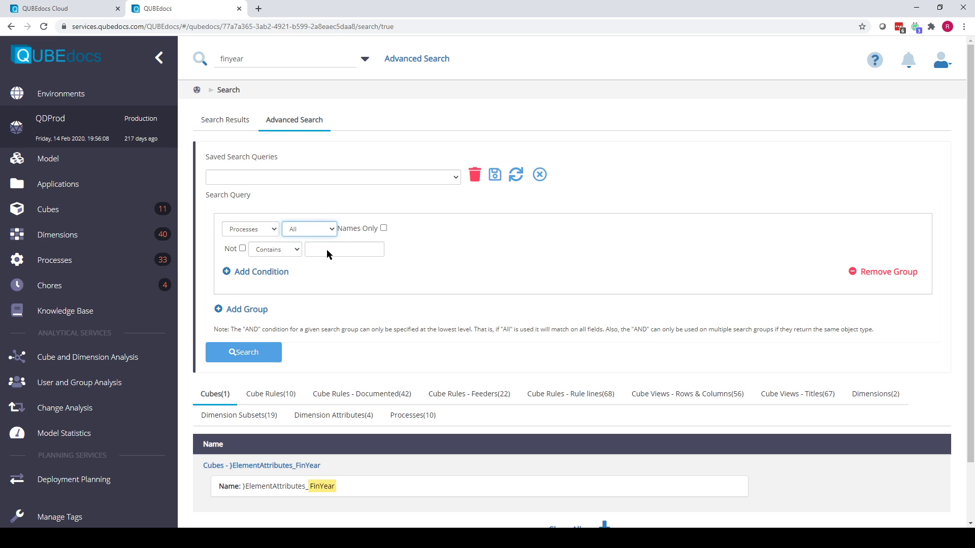
click(327, 249)
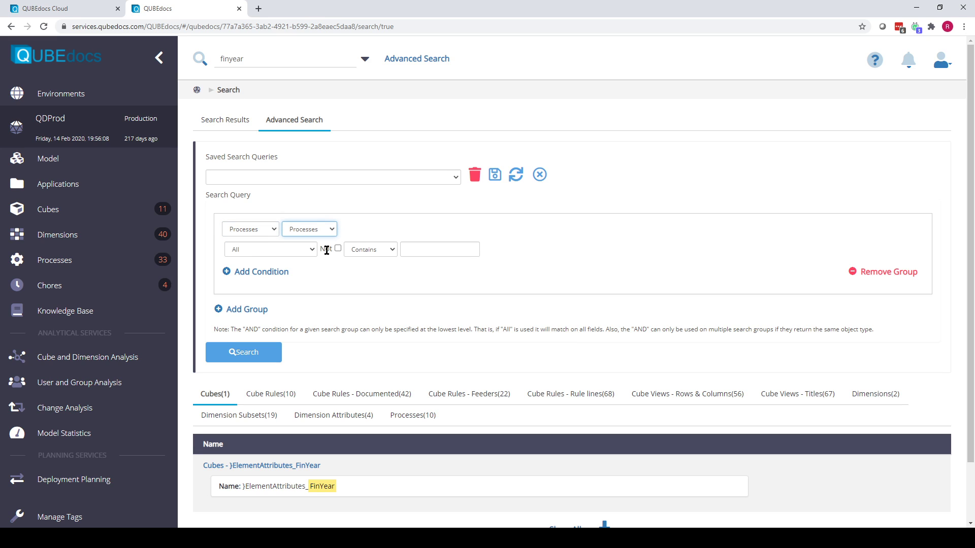
Set the condition to DataSource Type contains "odbc", then run the search and review the results
click(281, 342)
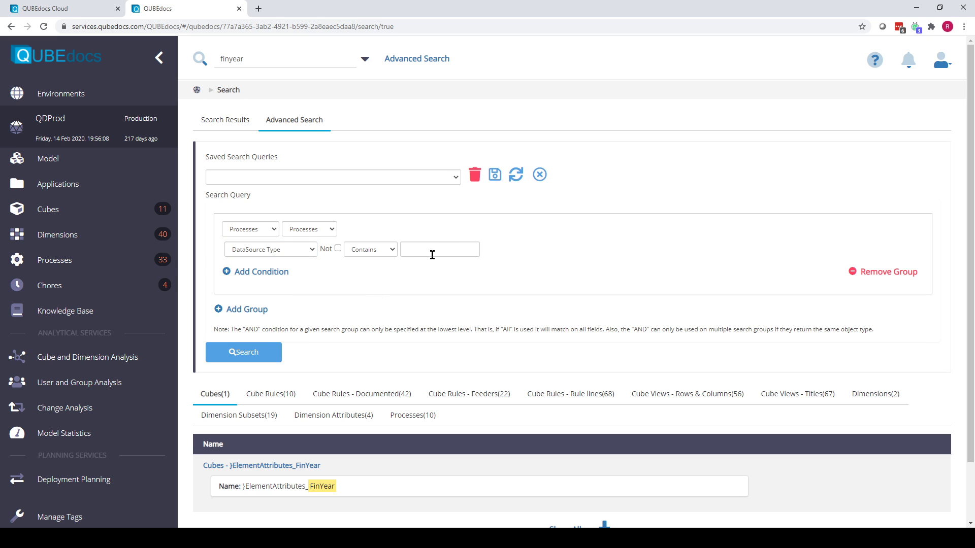
click(432, 255)
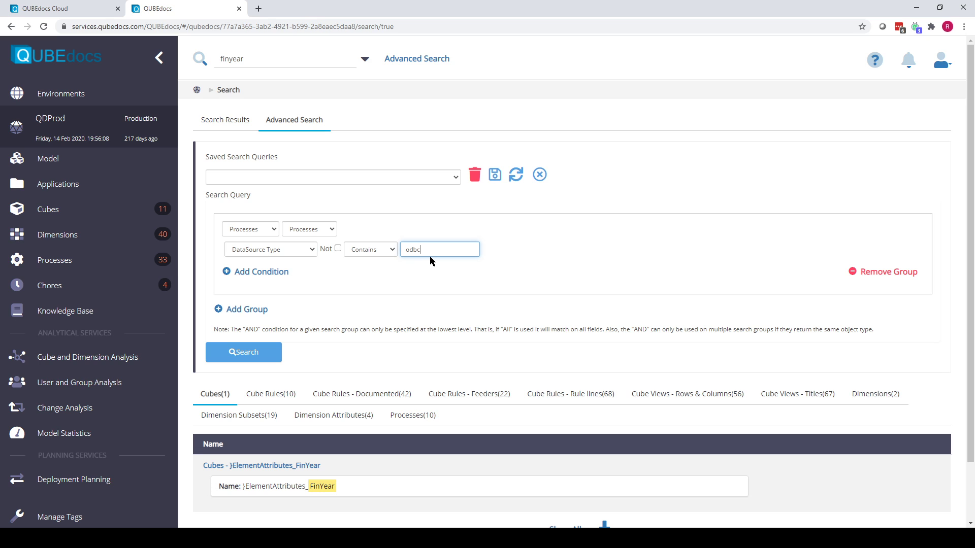
key(Return)
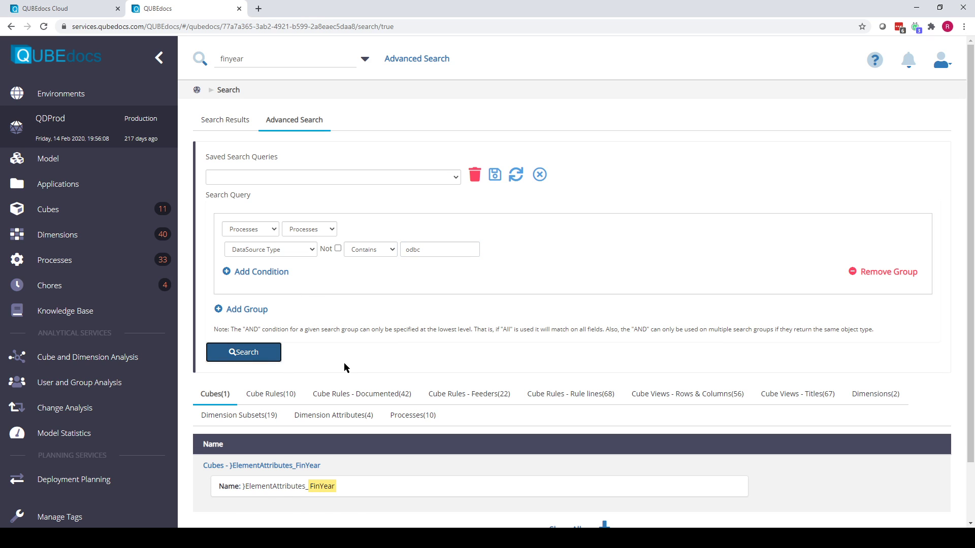
scroll(530, 351, down, 3)
scroll(530, 351, down, 6)
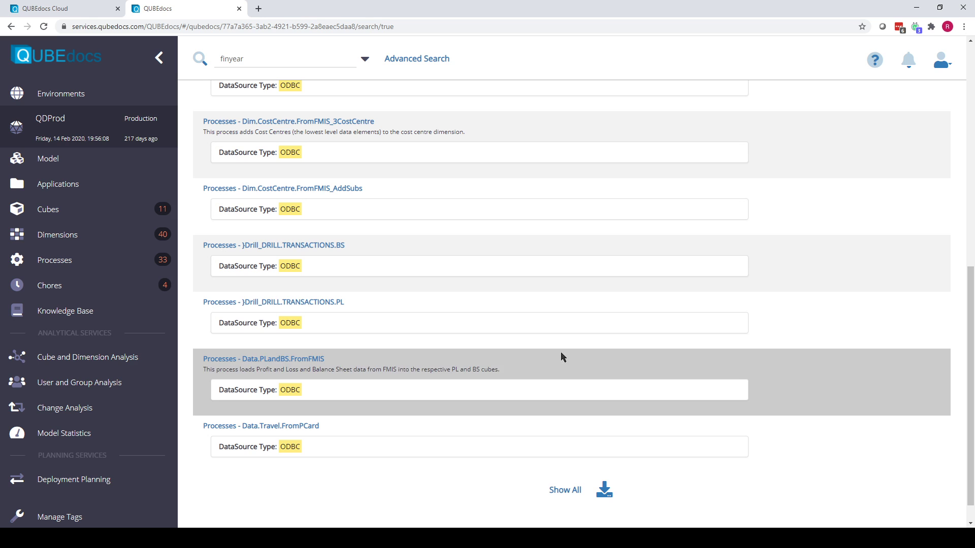
scroll(554, 312, up, 9)
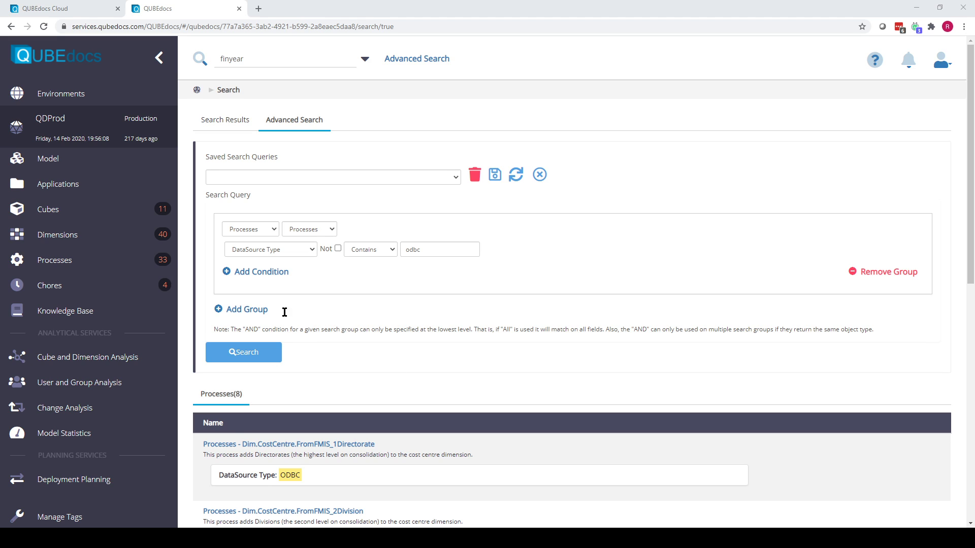
Add a second query group combined with AND, and restrict it to Processes with the sub-type Processes
click(230, 310)
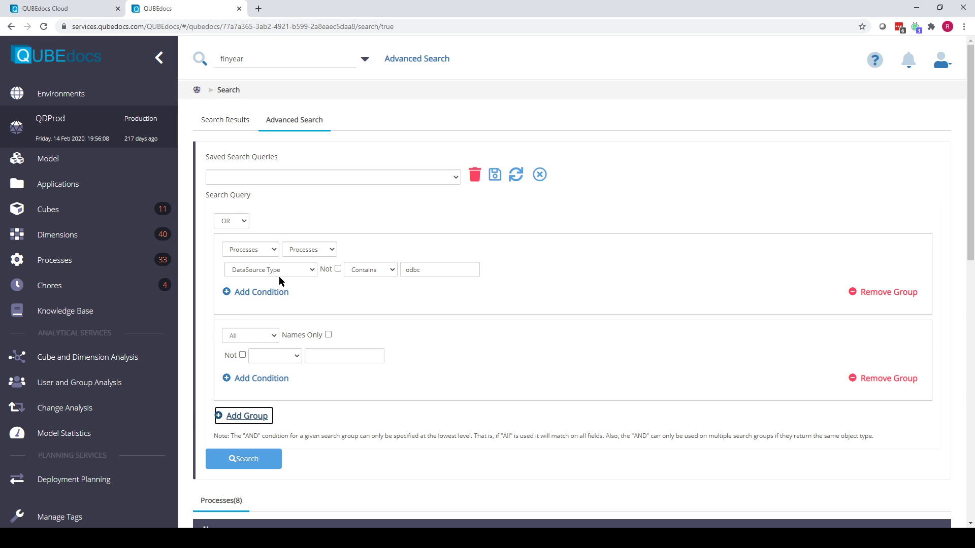
click(240, 223)
click(274, 336)
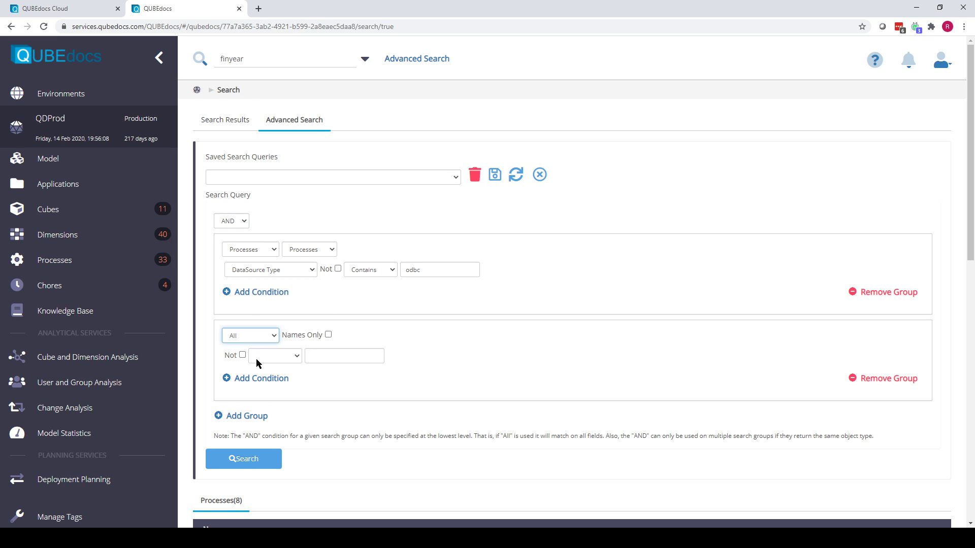
click(258, 378)
click(300, 335)
click(300, 370)
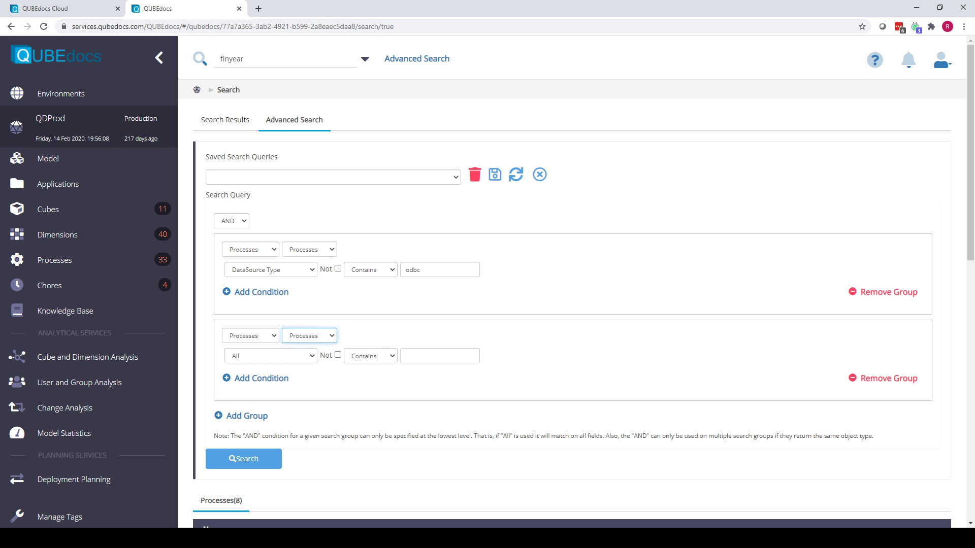
Set the second group's condition to Name starts with "data", then run the combined search and review the results
click(269, 360)
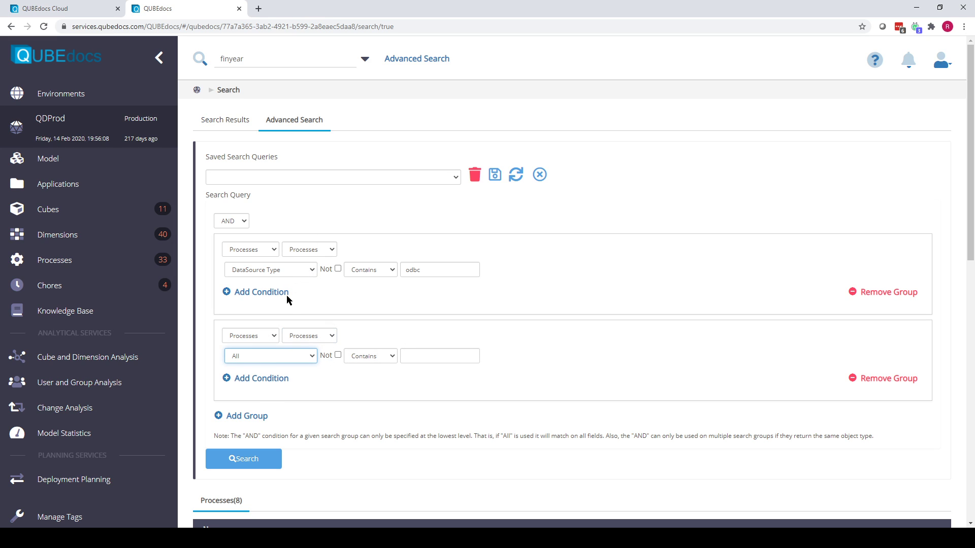
key(n)
click(427, 354)
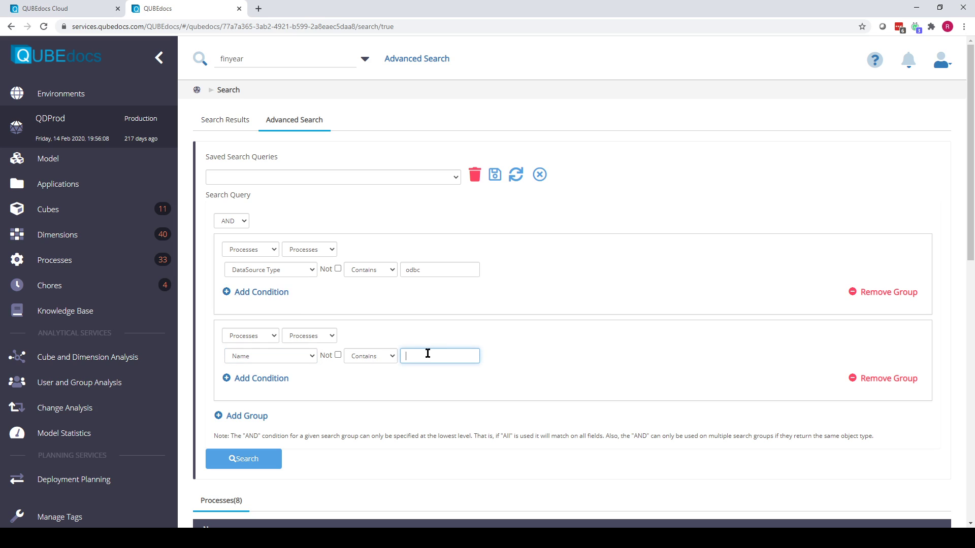
click(374, 355)
click(377, 376)
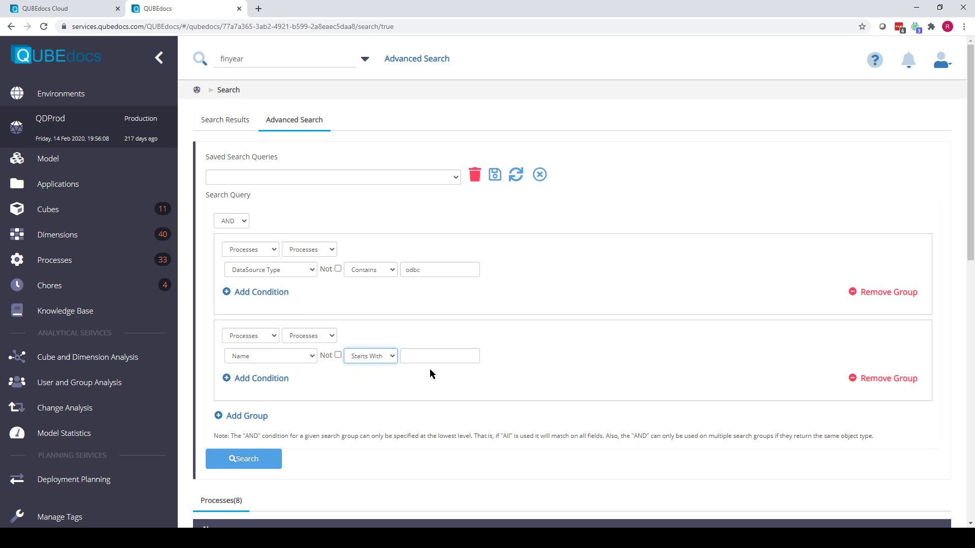
click(435, 356)
text(data)
click(244, 467)
scroll(559, 348, down, 3)
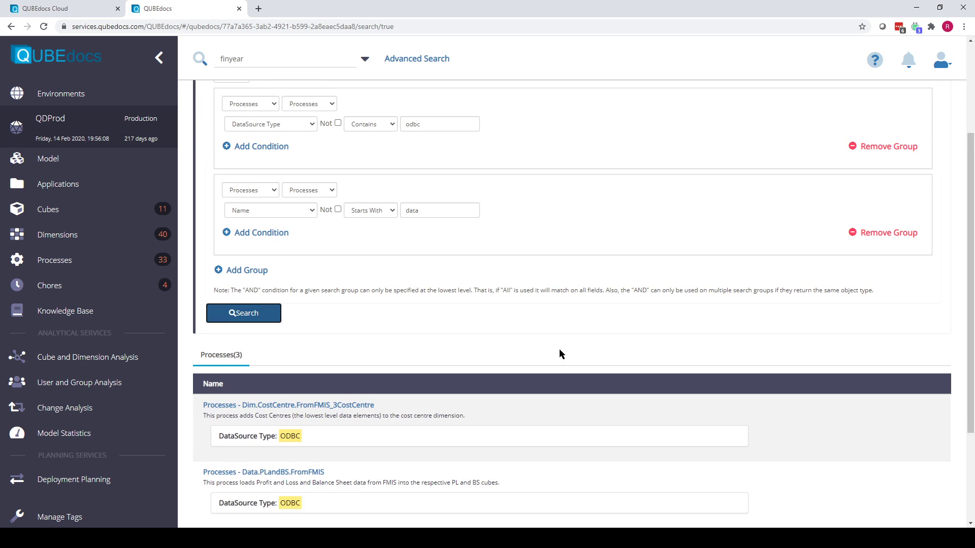
scroll(436, 254, down, 3)
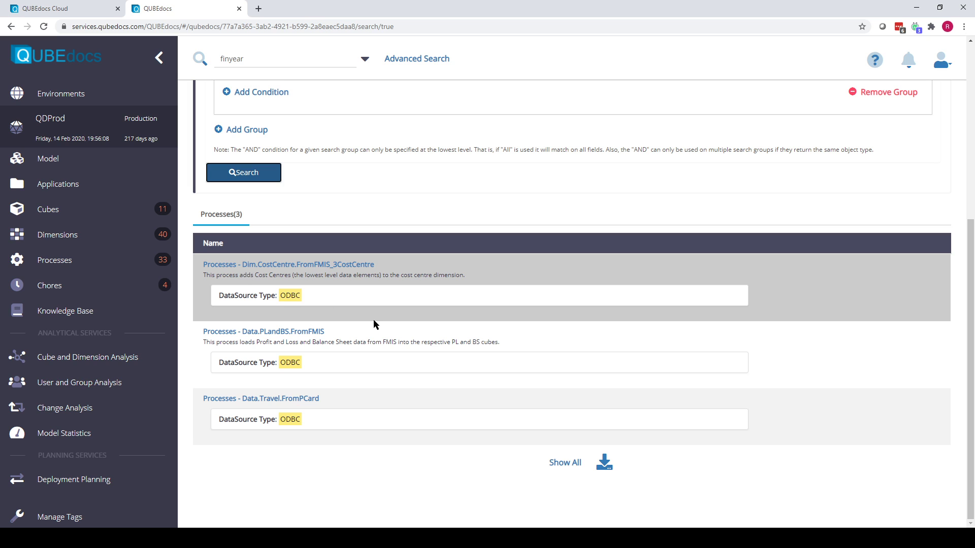
Save the search query as "Demo Search" in the Demo Searches group
scroll(350, 318, up, 5)
scroll(351, 318, up, 1)
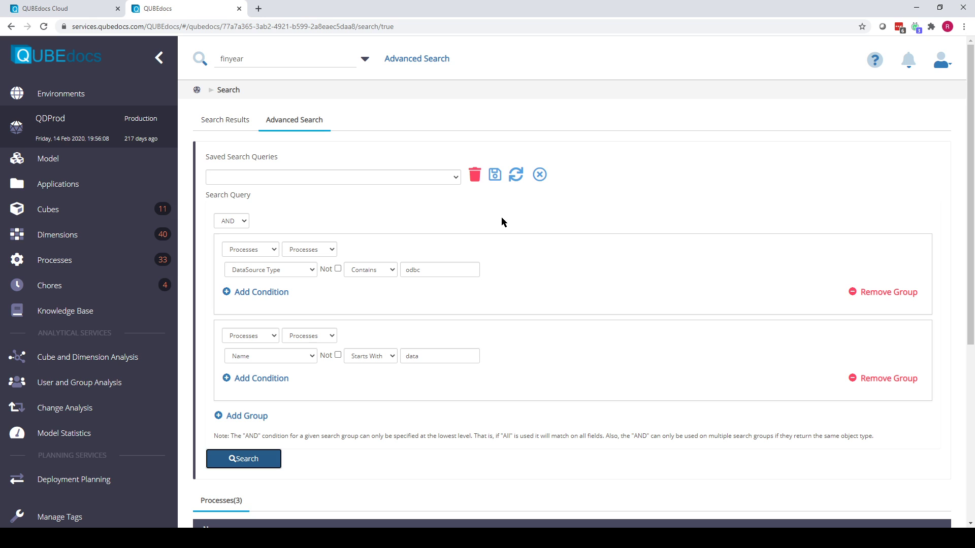
click(495, 177)
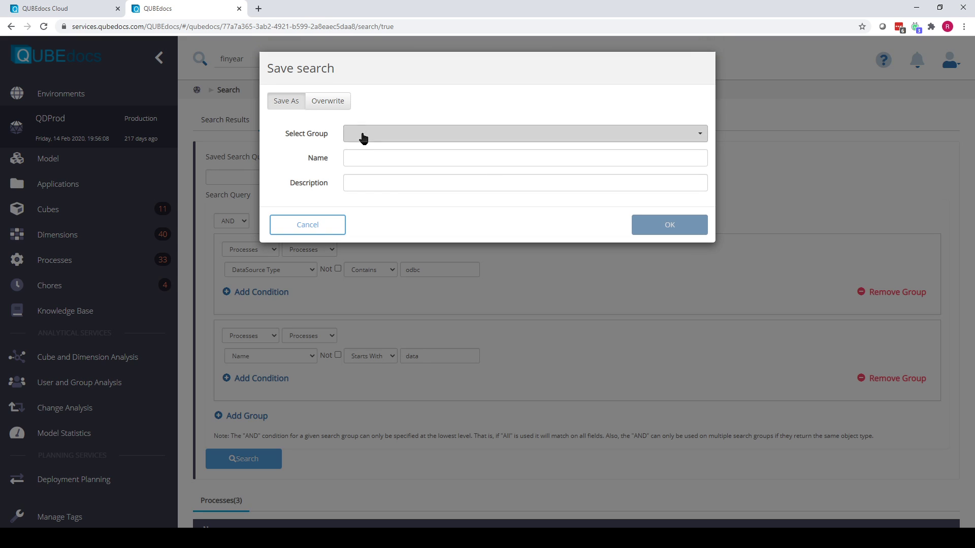
click(361, 134)
click(361, 218)
click(381, 158)
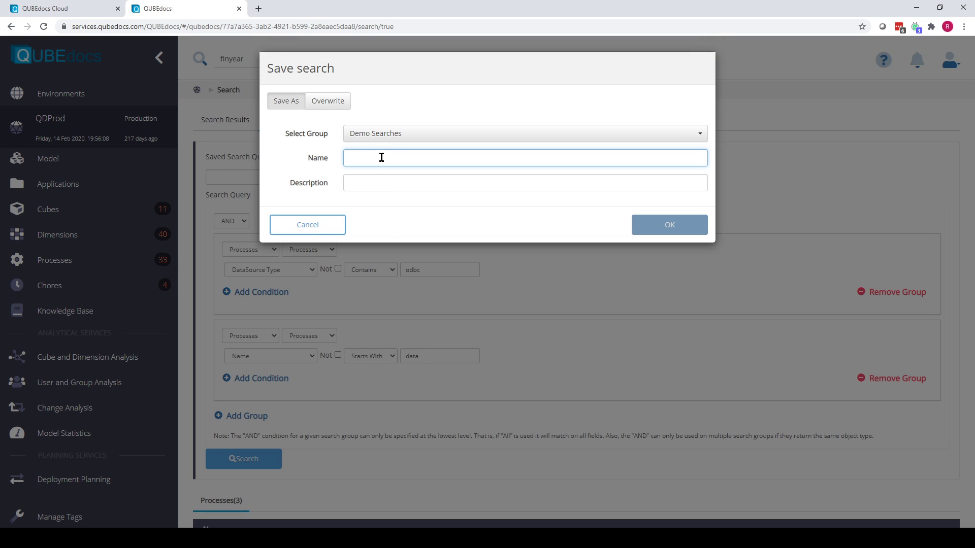
text(Demo Search)
click(666, 229)
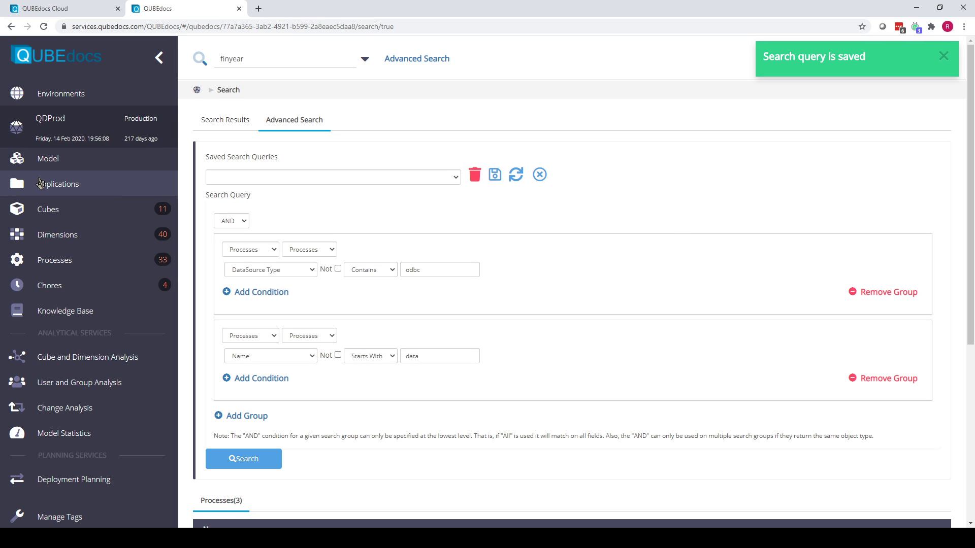
After visiting the Cubes list, load the saved query "Demo Search" in the advanced search and run it
click(44, 207)
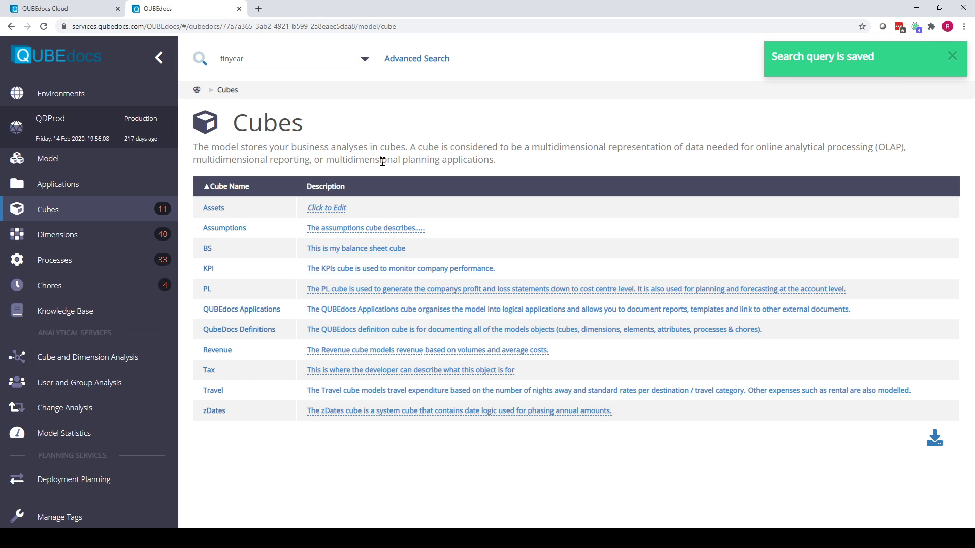
click(426, 61)
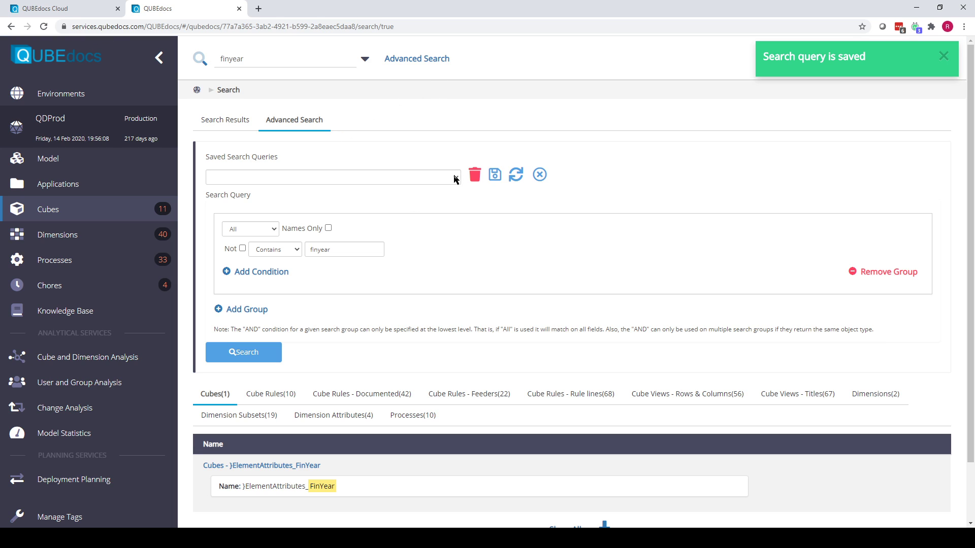
click(456, 181)
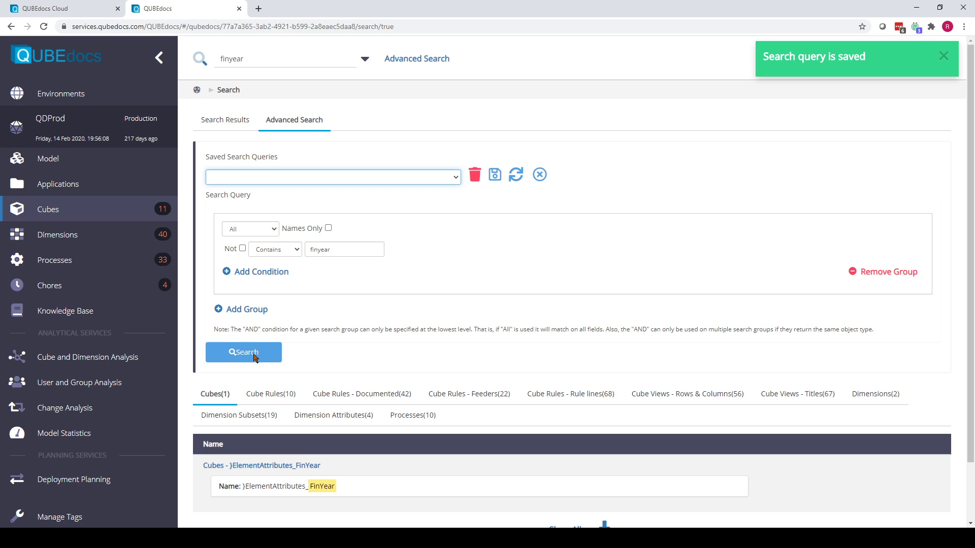
key(Down)
click(259, 467)
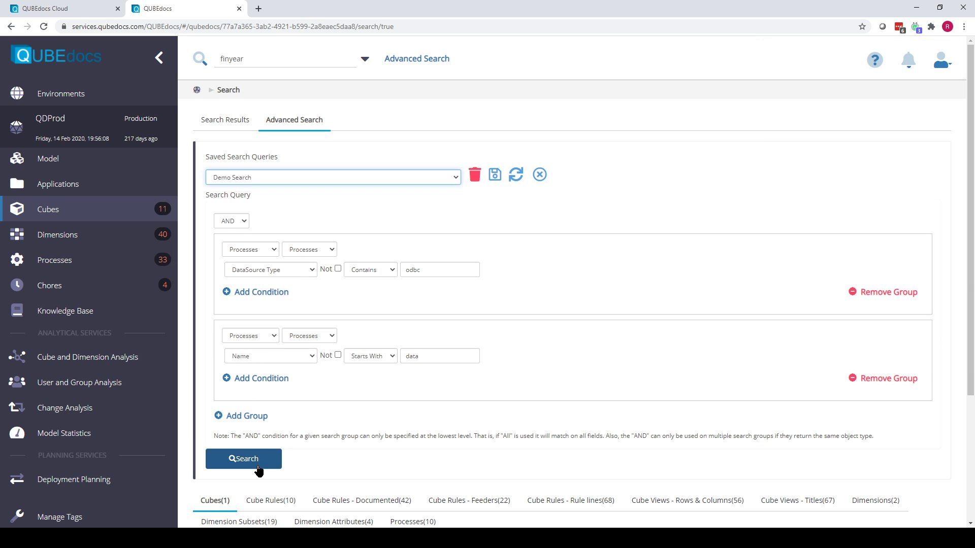
scroll(531, 356, down, 3)
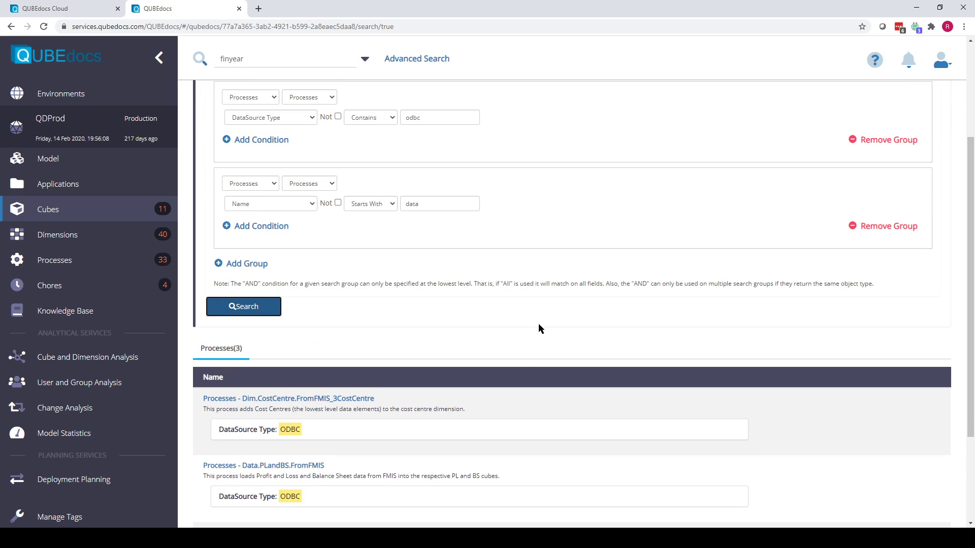
scroll(541, 324, down, 3)
scroll(543, 324, up, 6)
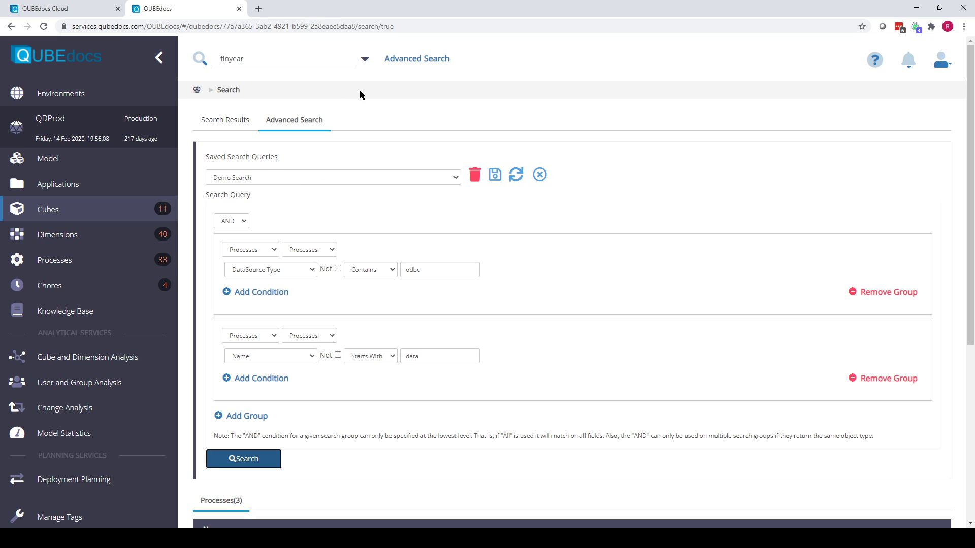
Create a tag named "Dimension Audit" that applies to the Dimension object type
click(74, 518)
click(240, 207)
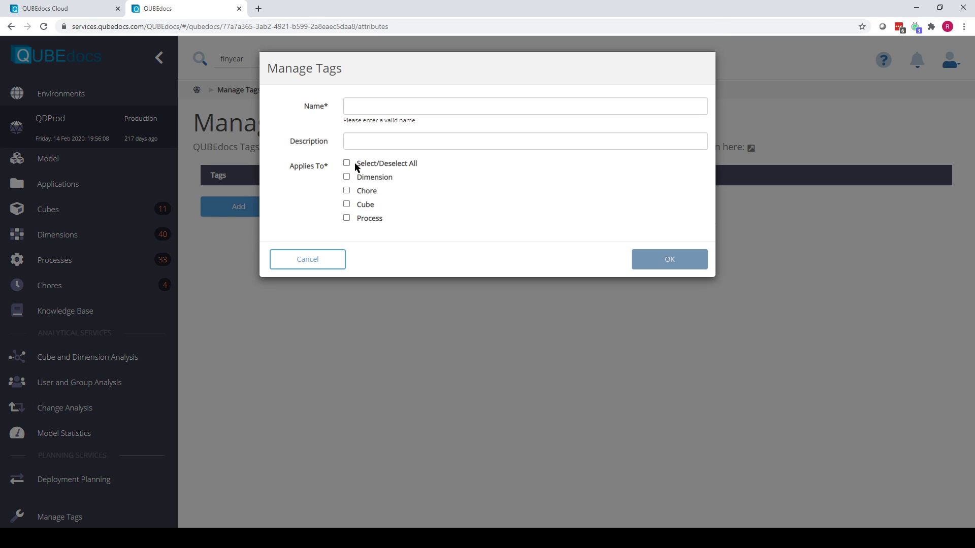
click(392, 105)
text(Di)
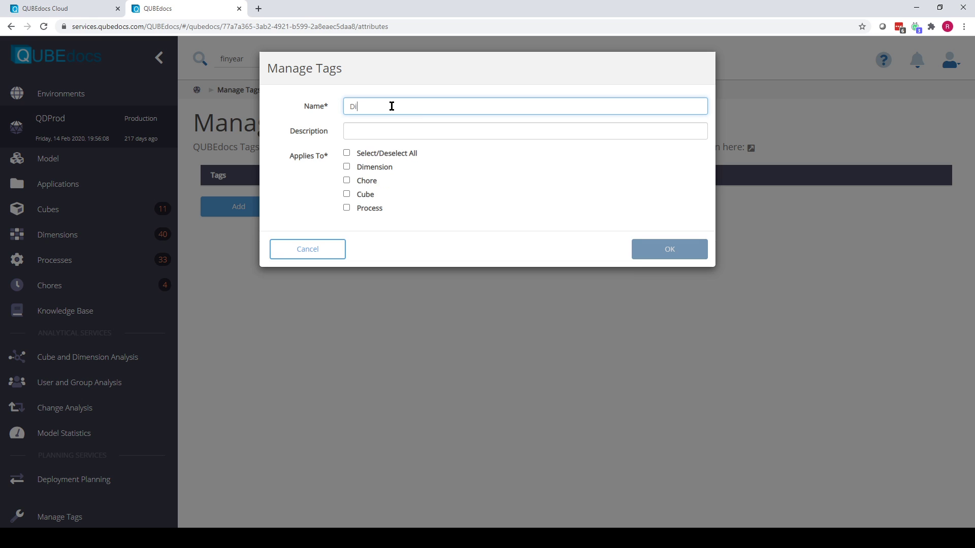
text(mension Audit)
click(347, 166)
click(672, 250)
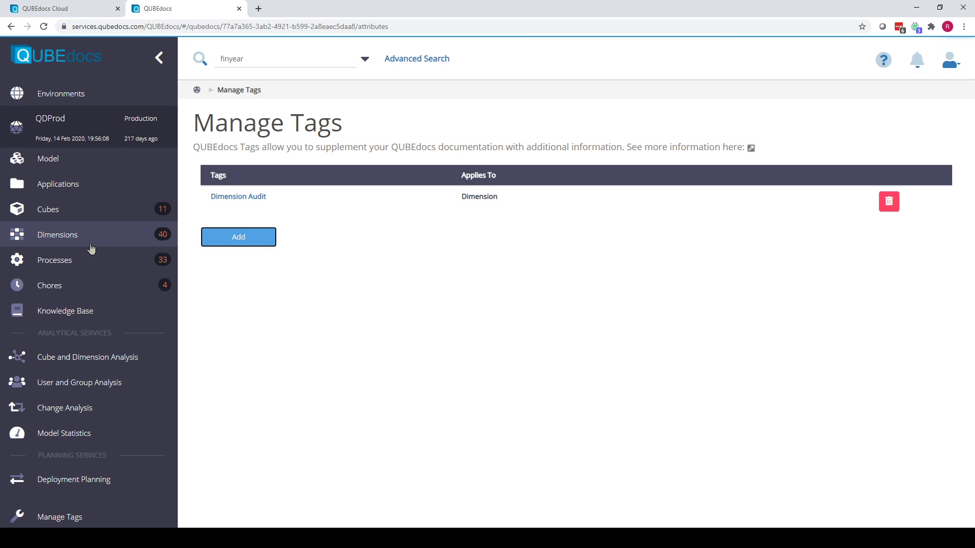
Set the Dimension Audit tag of the Account dimension to "AuditComplete"
click(93, 237)
click(211, 232)
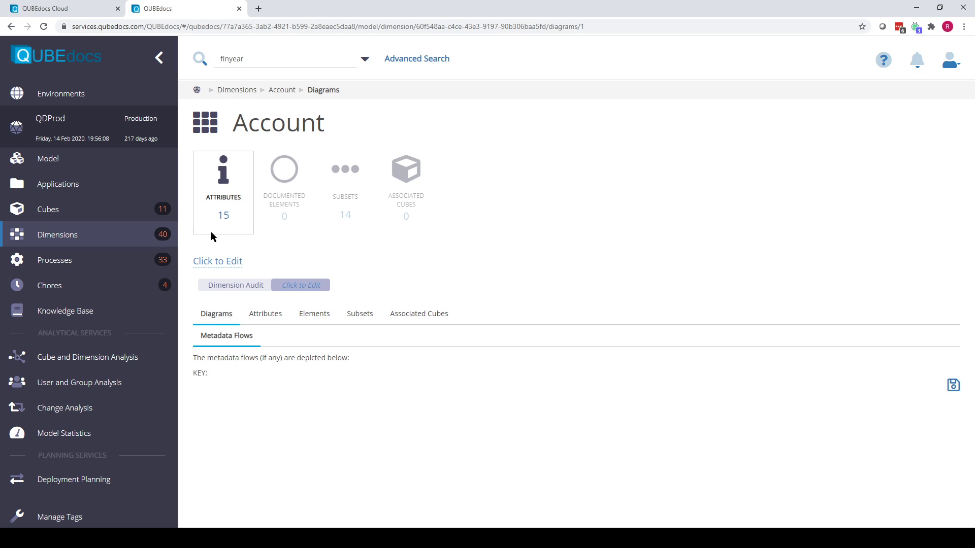
click(312, 282)
text(Au)
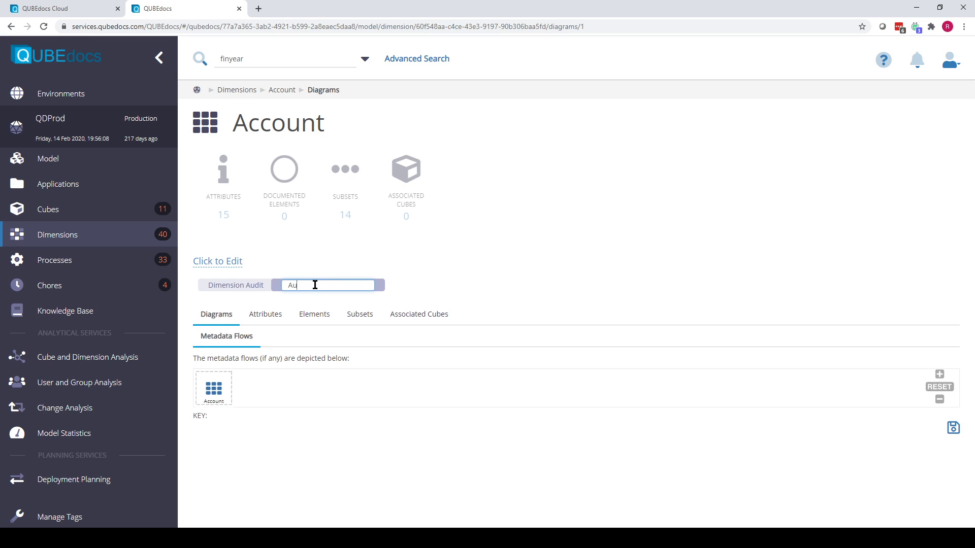
text(ditComplete)
key(Return)
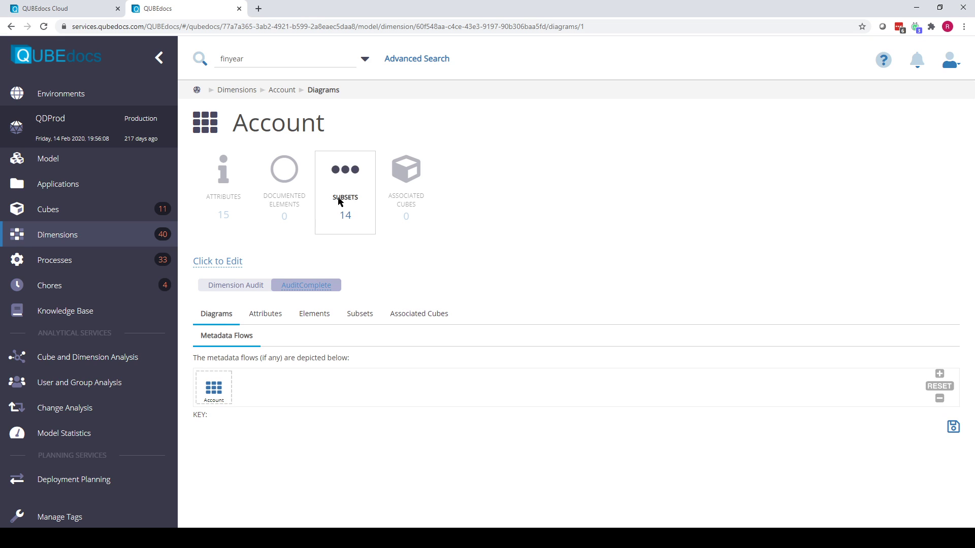
Start an advanced search, clear the "finyear" search term, and set both the object type and its subtype to Dimensions
click(399, 60)
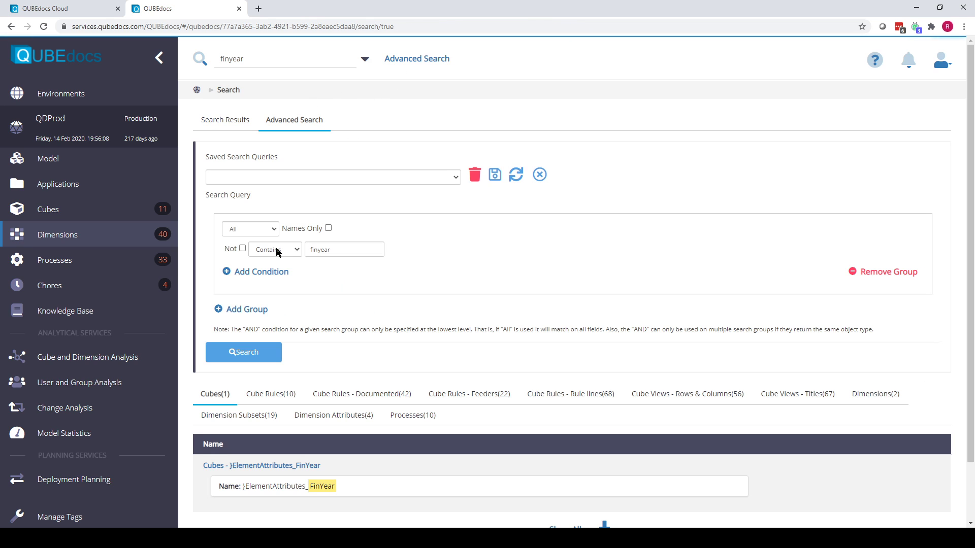
double_click(327, 244)
key(BackSpace)
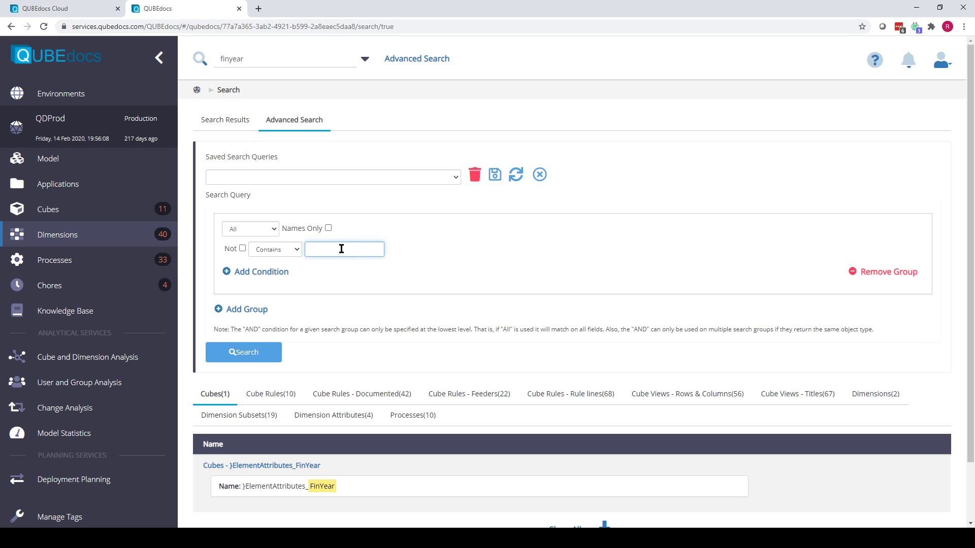
click(413, 223)
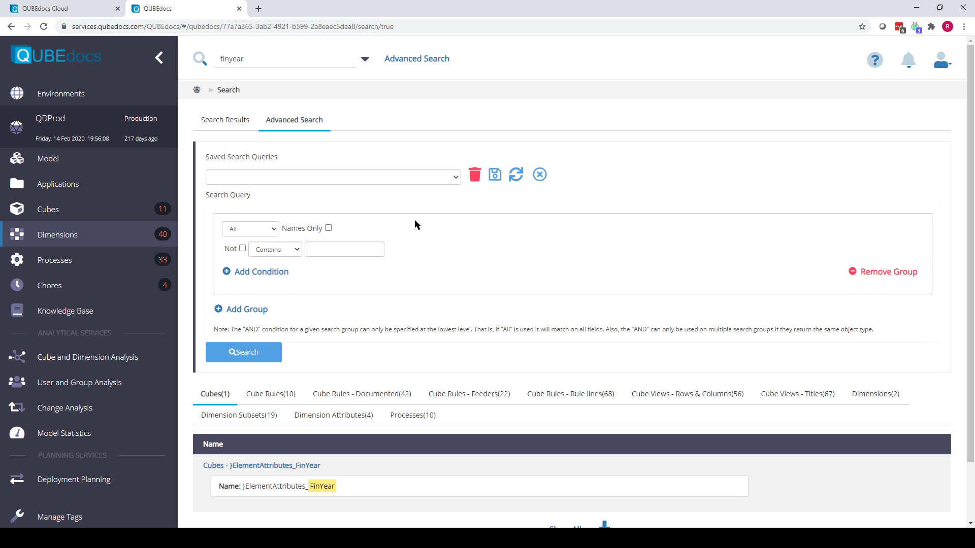
click(269, 229)
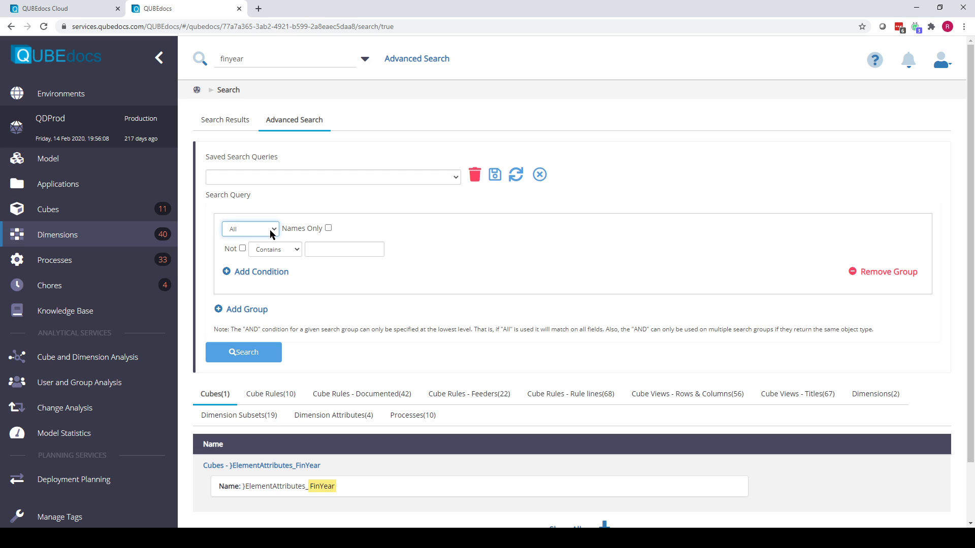
click(257, 259)
click(311, 235)
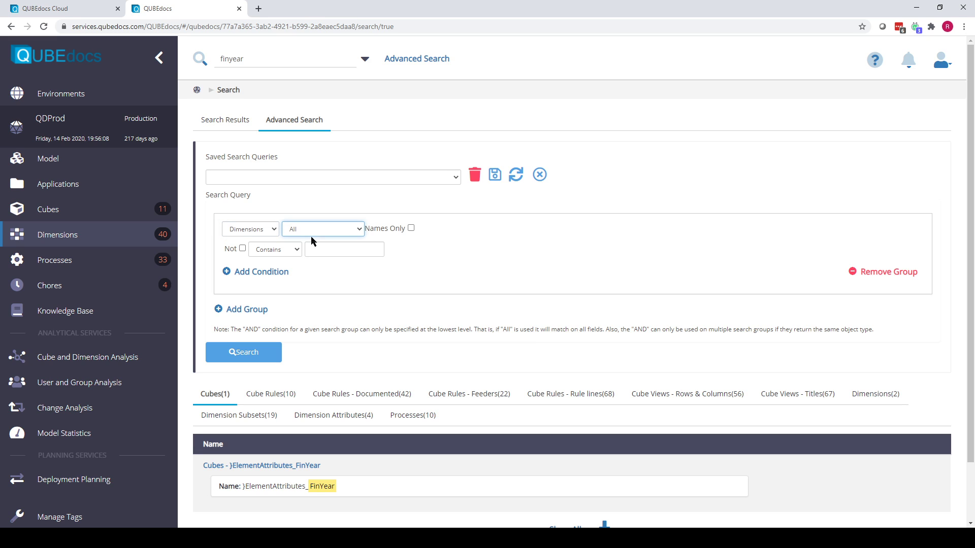
click(307, 247)
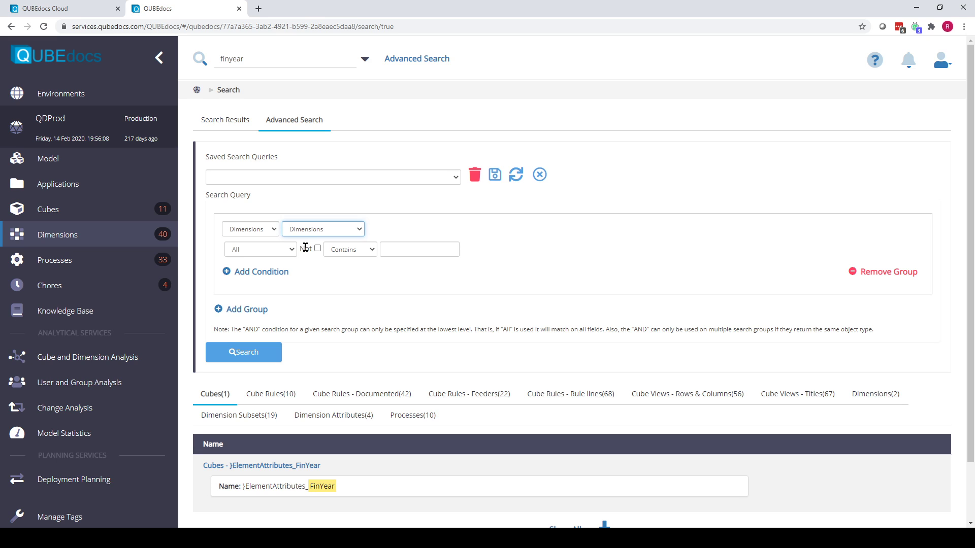
Set the condition to All Not Contains "AuditComplete", then run the search and review the dimensions found
click(278, 248)
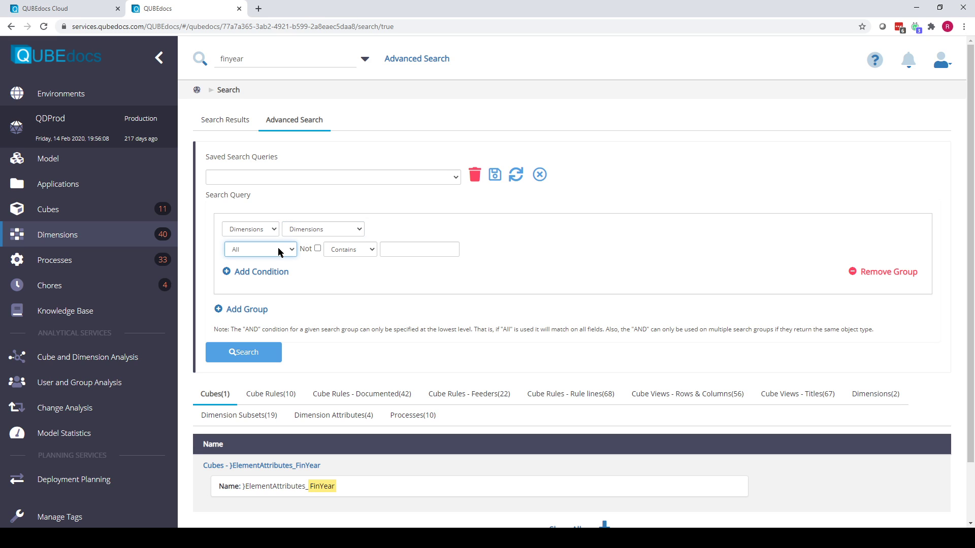
click(318, 248)
click(414, 249)
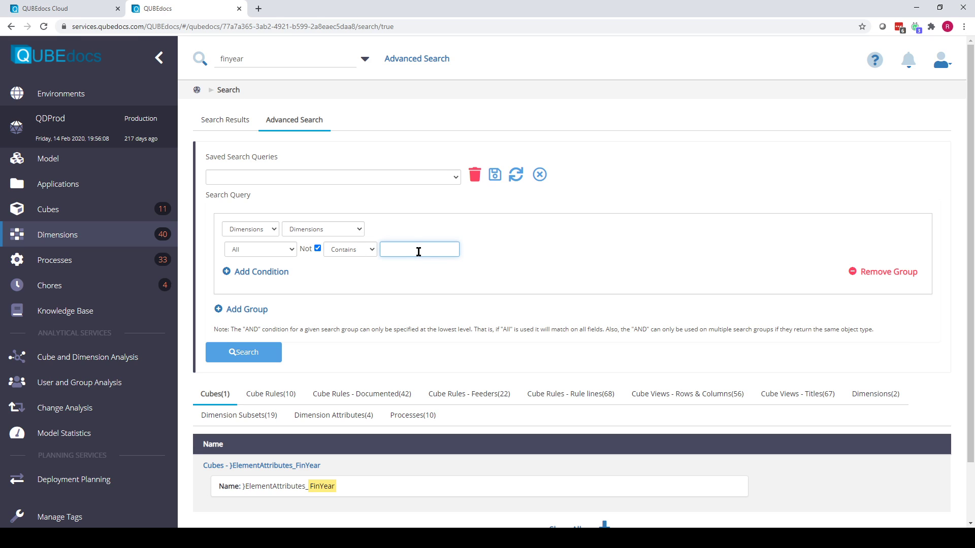
text(AuditComplete)
click(458, 288)
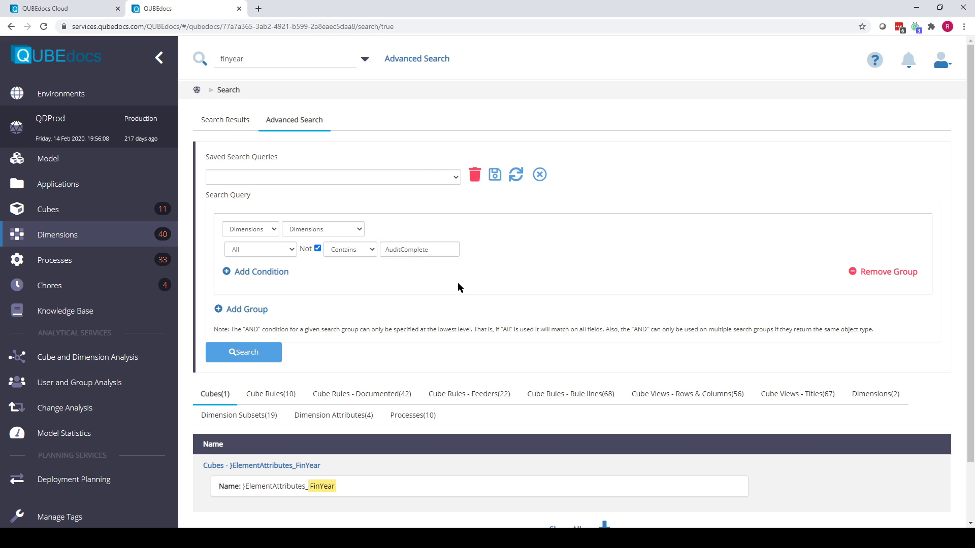
click(269, 358)
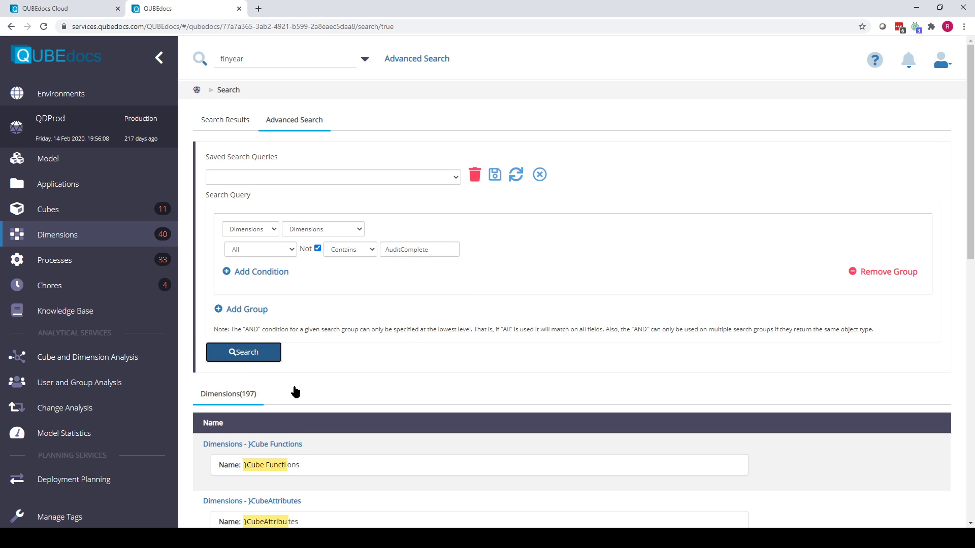
scroll(294, 392, down, 3)
drag(278, 239, 197, 242)
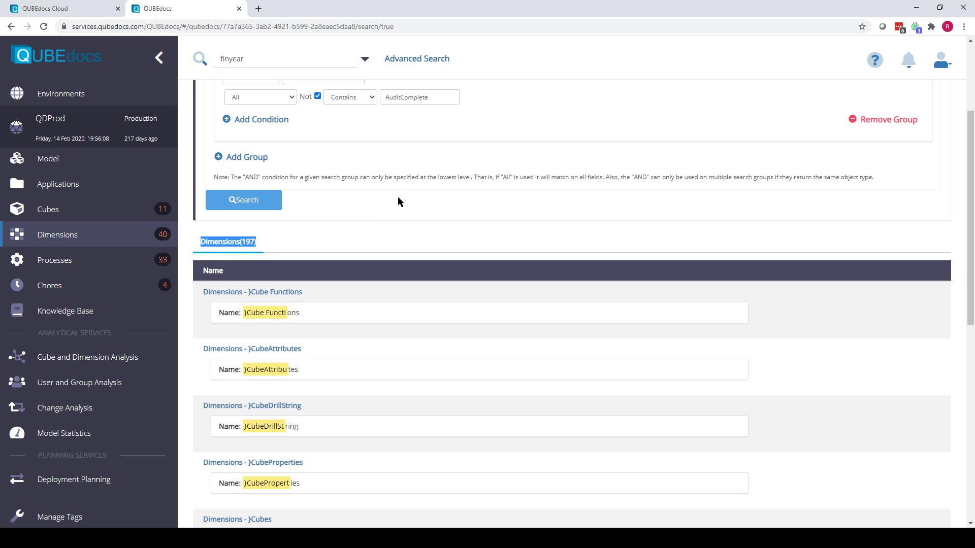
scroll(454, 228, up, 3)
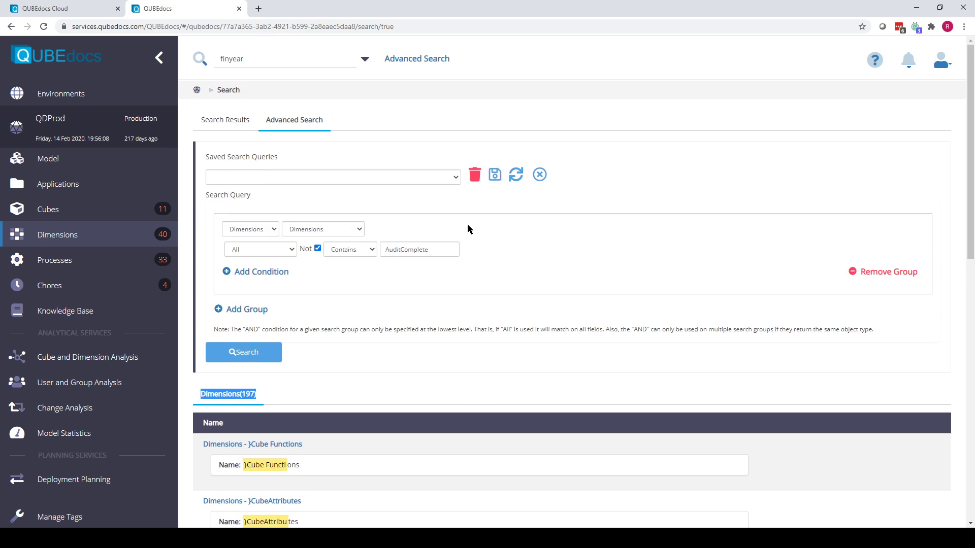
Save the search query as "Dims to Audit" in the Demo Searches group and select it from the saved queries
click(497, 177)
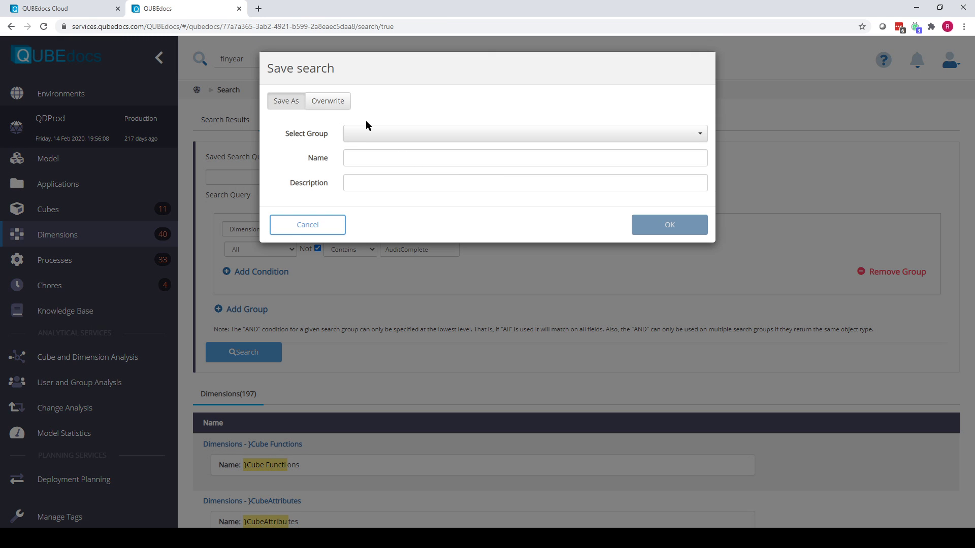
click(369, 138)
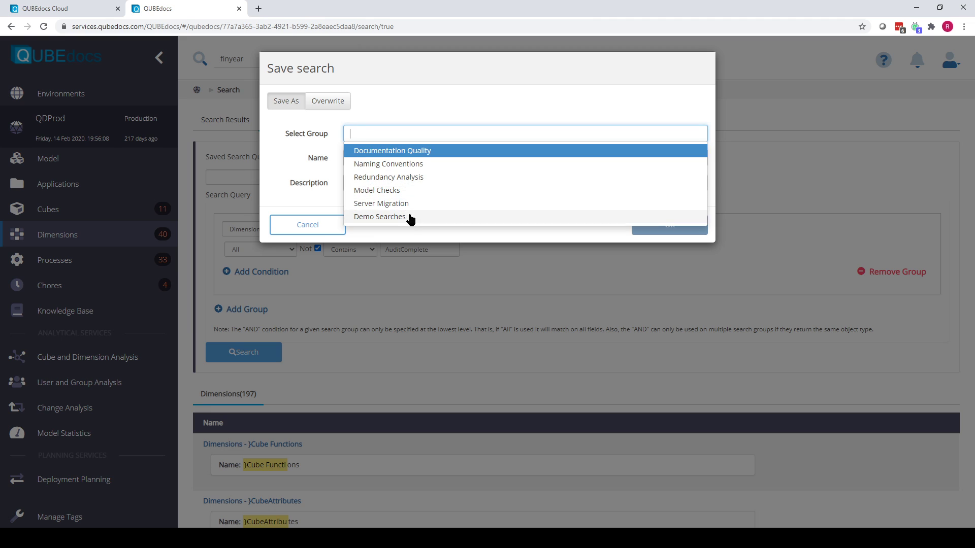
click(409, 216)
click(410, 163)
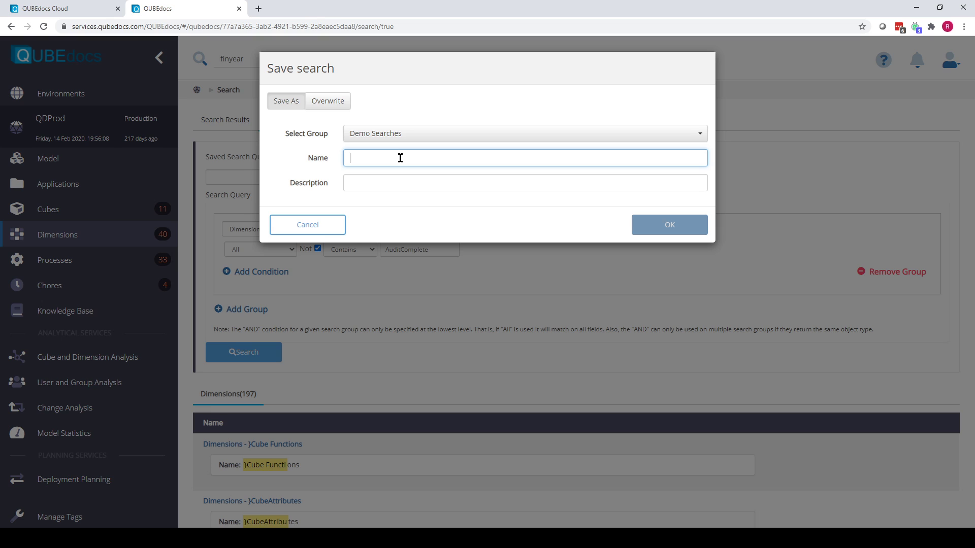
text(Dims tio)
key(BackSpace)
key(BackSpace)
text(o Audit)
click(656, 234)
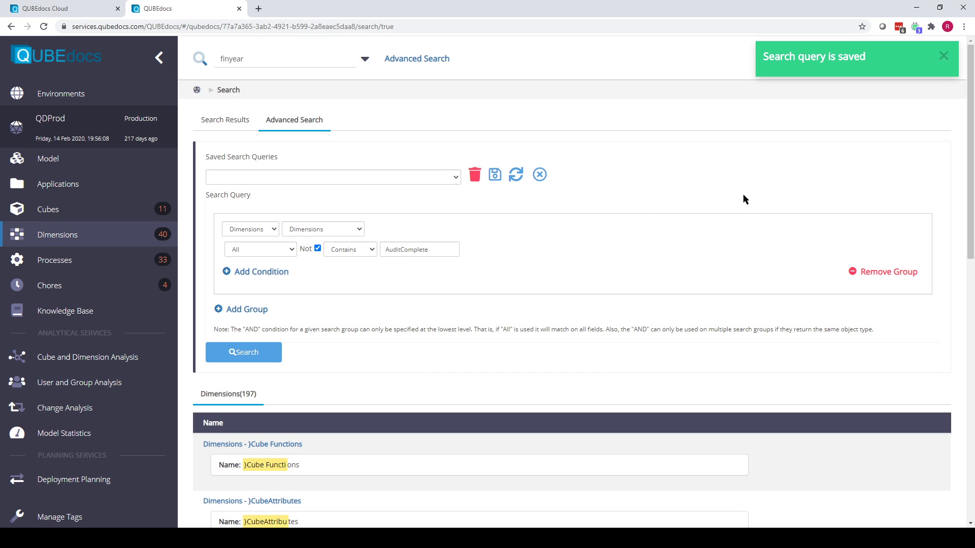
click(455, 179)
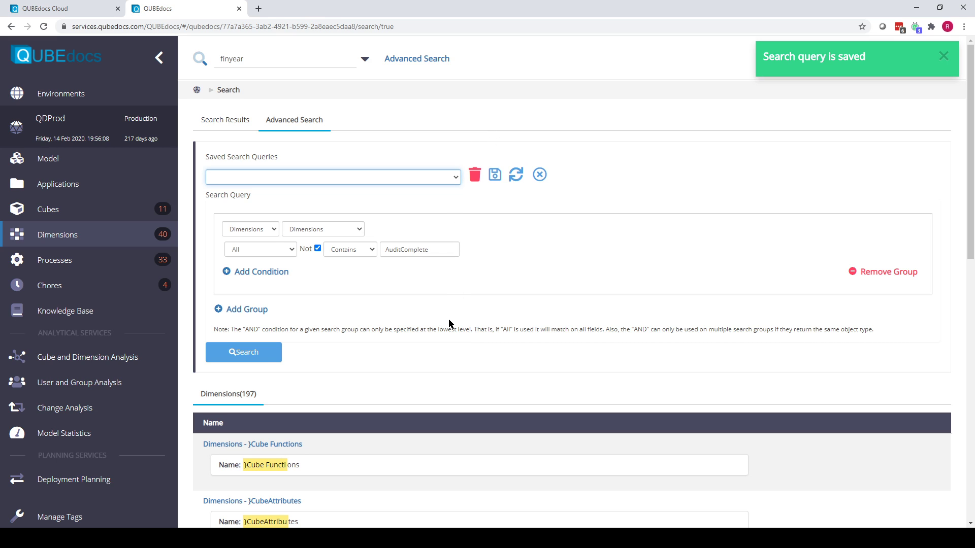
click(262, 356)
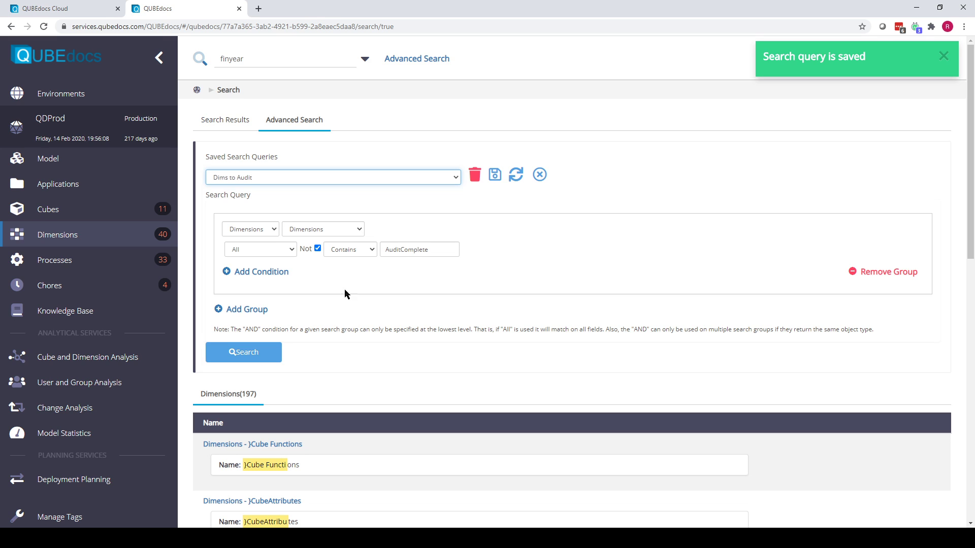